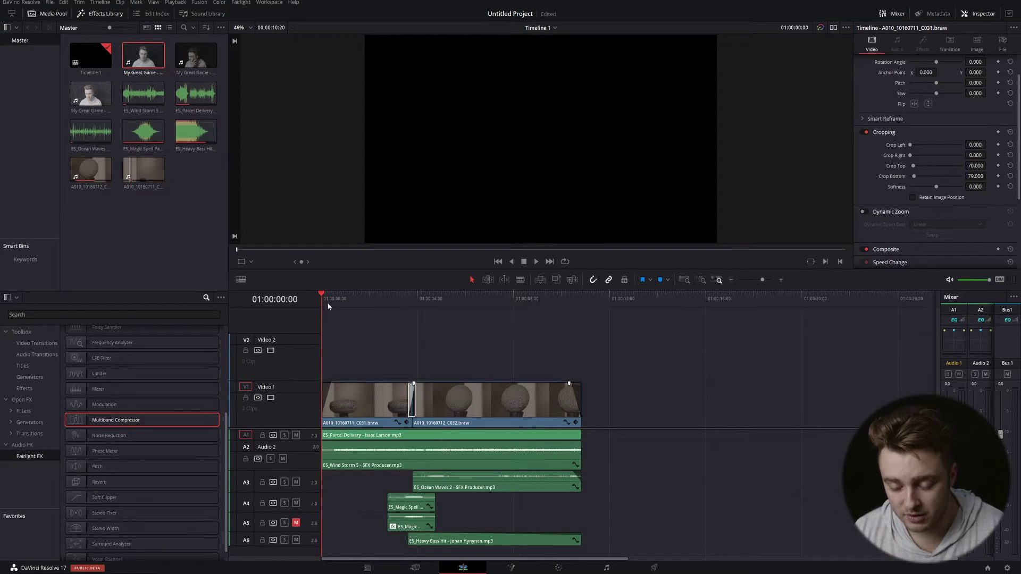
# Delete the Multiband Compressor from the A5 Magic Spell clip's effects, then deselect the clip
pyautogui.click(408, 526)
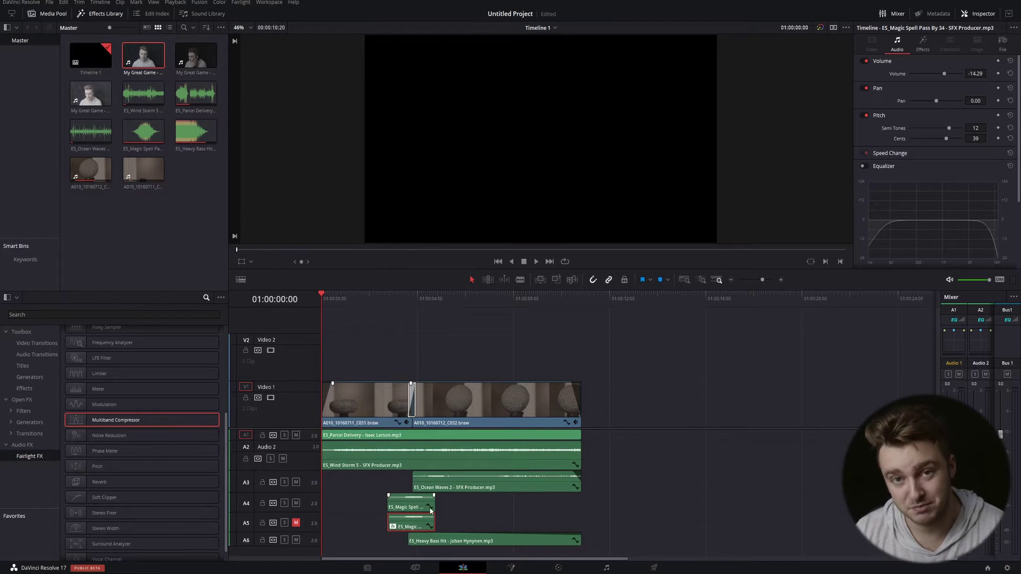
pyautogui.click(922, 41)
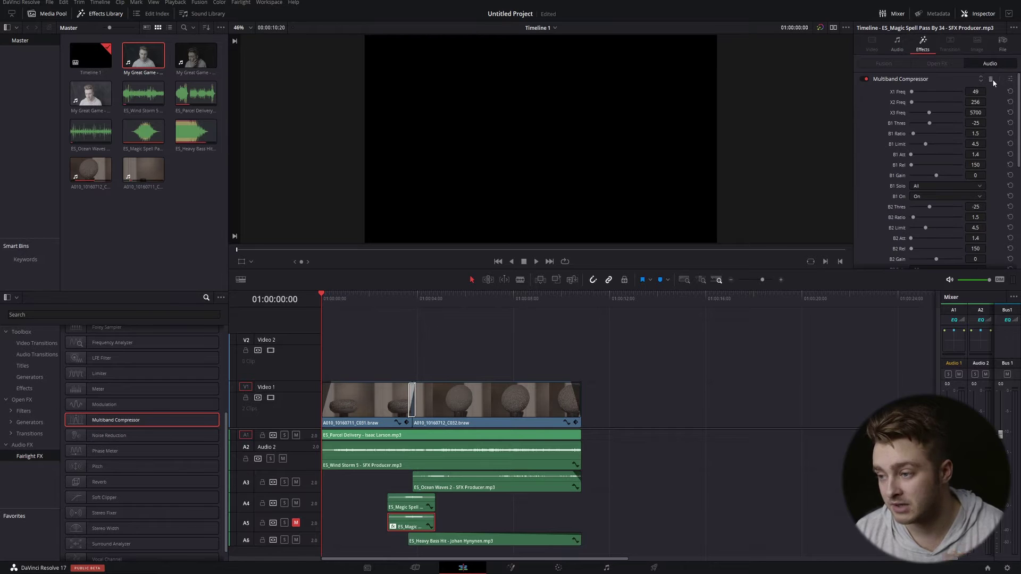
pyautogui.click(996, 83)
pyautogui.click(399, 346)
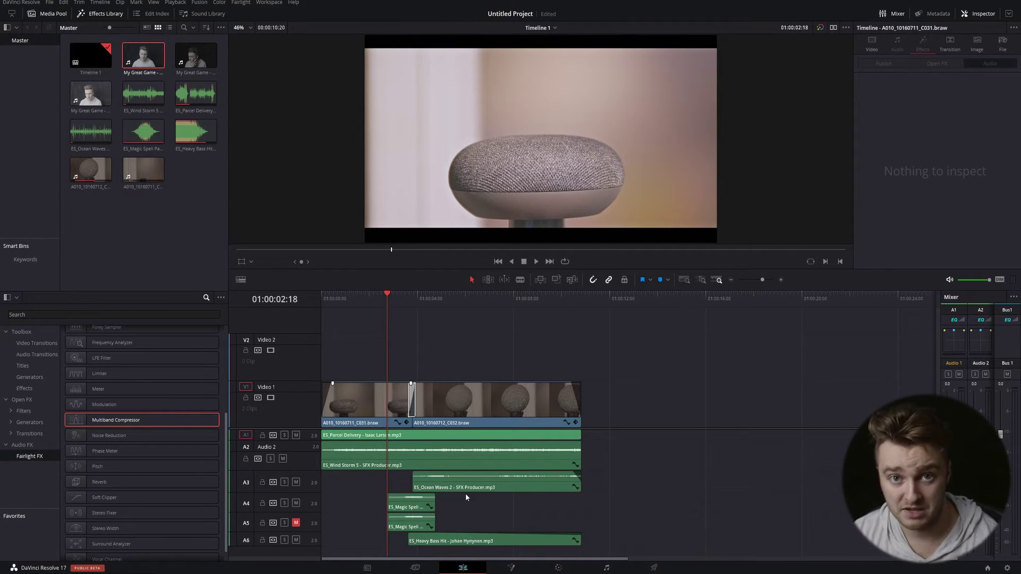
# Select the ES_Magic Spell clip on A4 to show its volume -14.29 and pitch -8/-27 settings
pyautogui.click(417, 503)
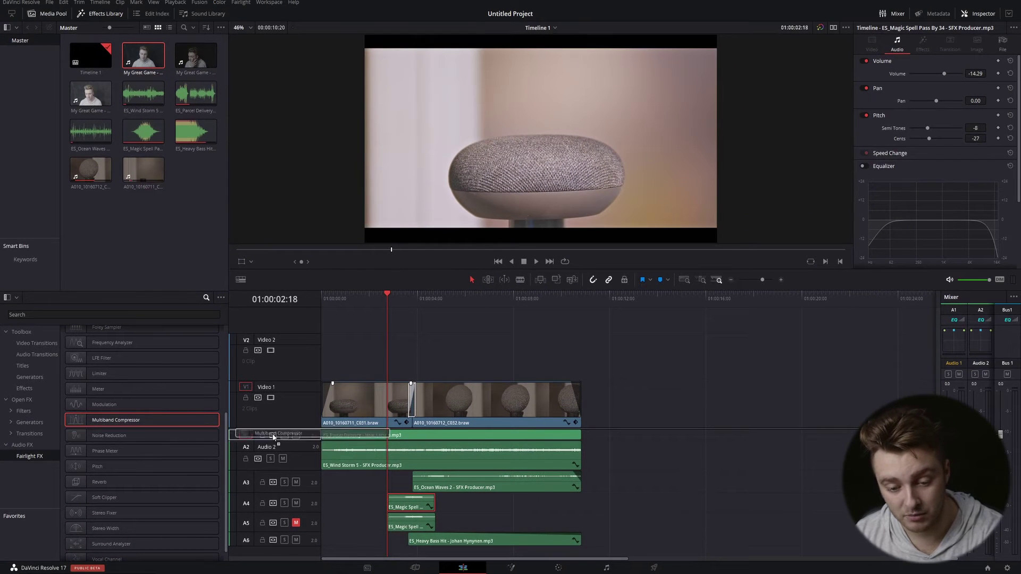
# Apply the Fairlight FX Multiband Compressor to the A4 Magic Spell clip
pyautogui.click(22, 457)
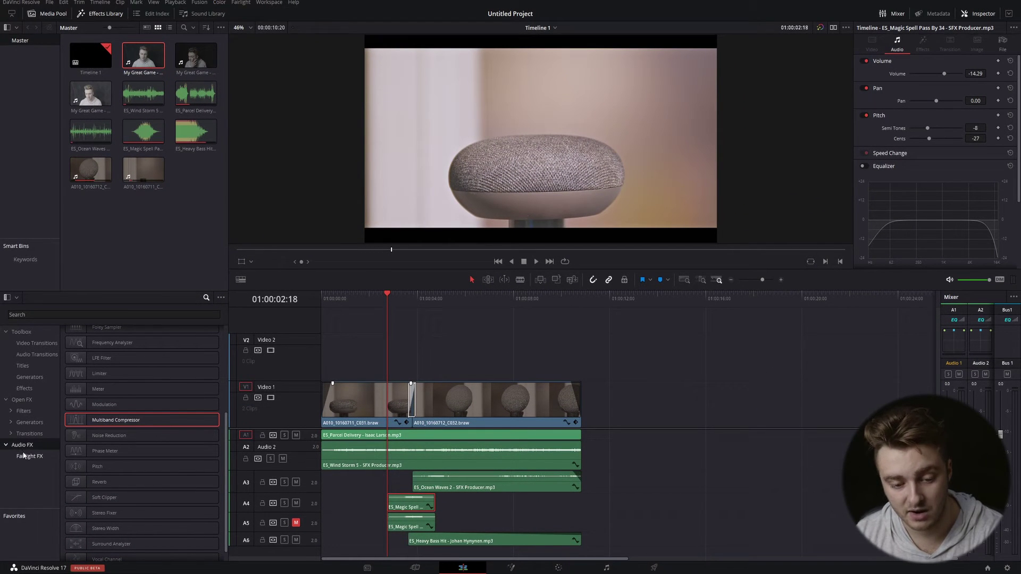
pyautogui.click(162, 315)
pyautogui.scroll(-1, 117, 402)
pyautogui.click(101, 410)
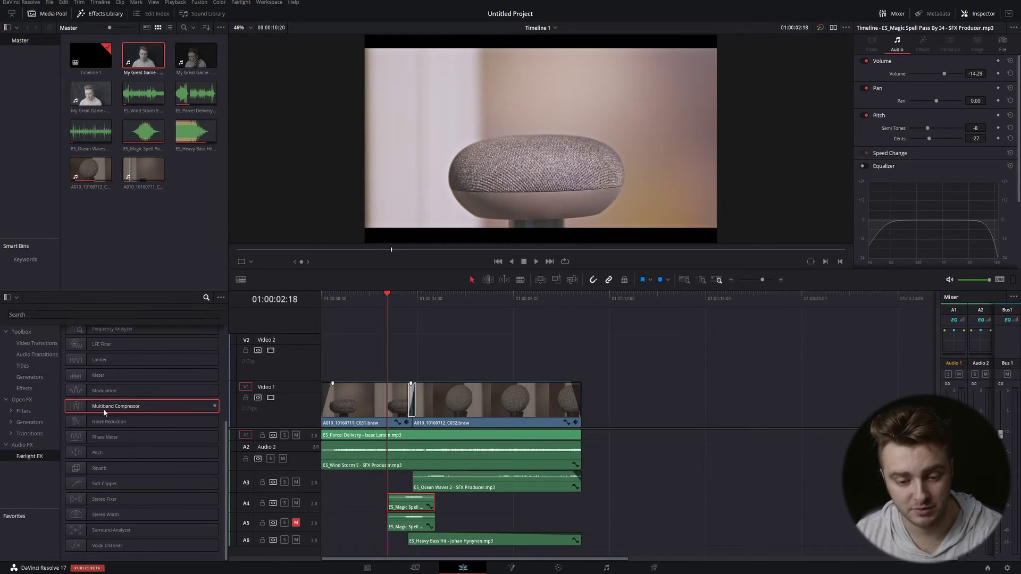
pyautogui.moveTo(103, 409); pyautogui.dragTo(408, 507)
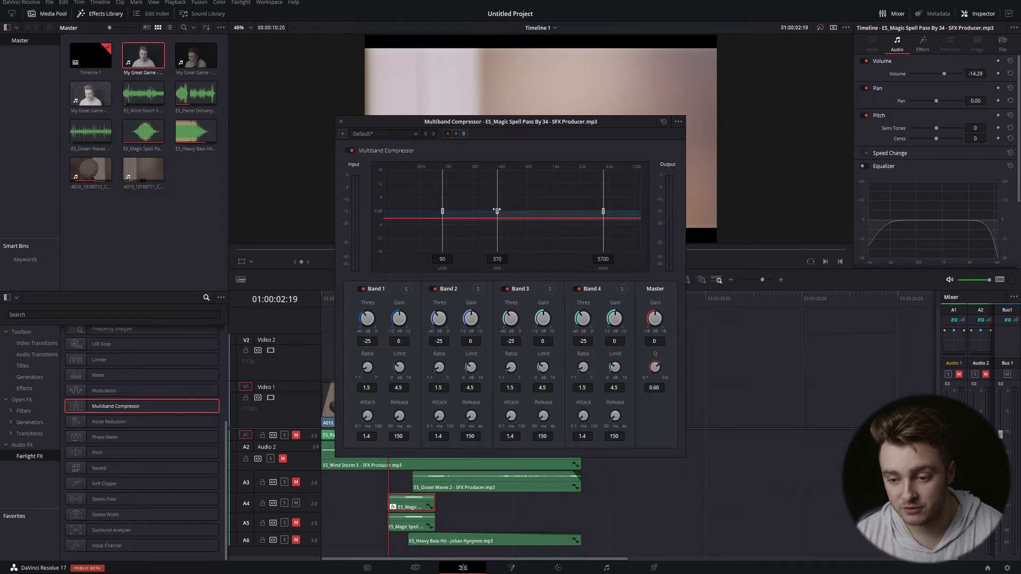
# Raise the compressor's mid crossover and cut Band 1 and Band 2 gain to -12 dB
pyautogui.moveTo(497, 211); pyautogui.dragTo(516, 212)
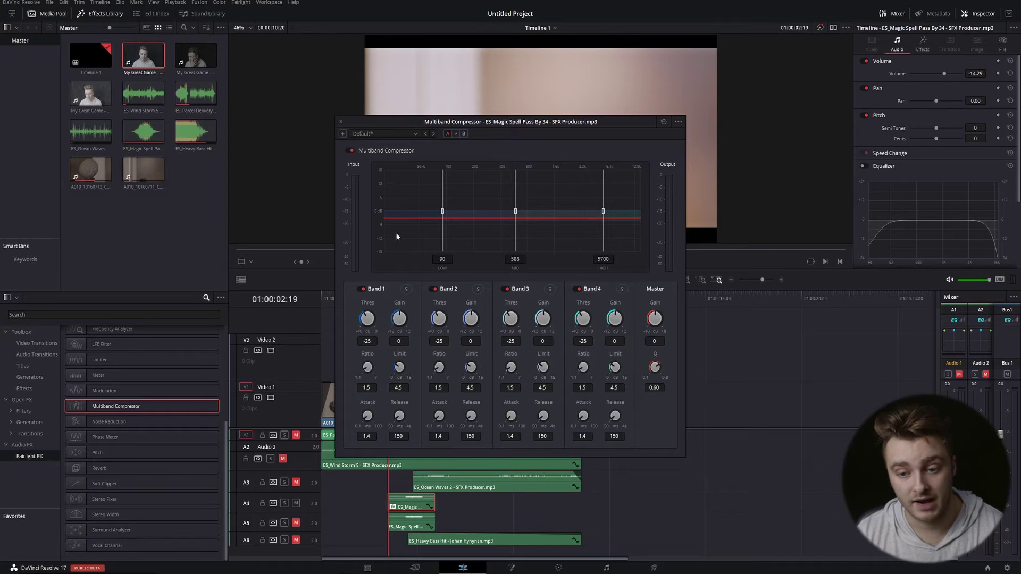
pyautogui.moveTo(399, 318); pyautogui.dragTo(404, 328)
pyautogui.moveTo(471, 321); pyautogui.dragTo(474, 329)
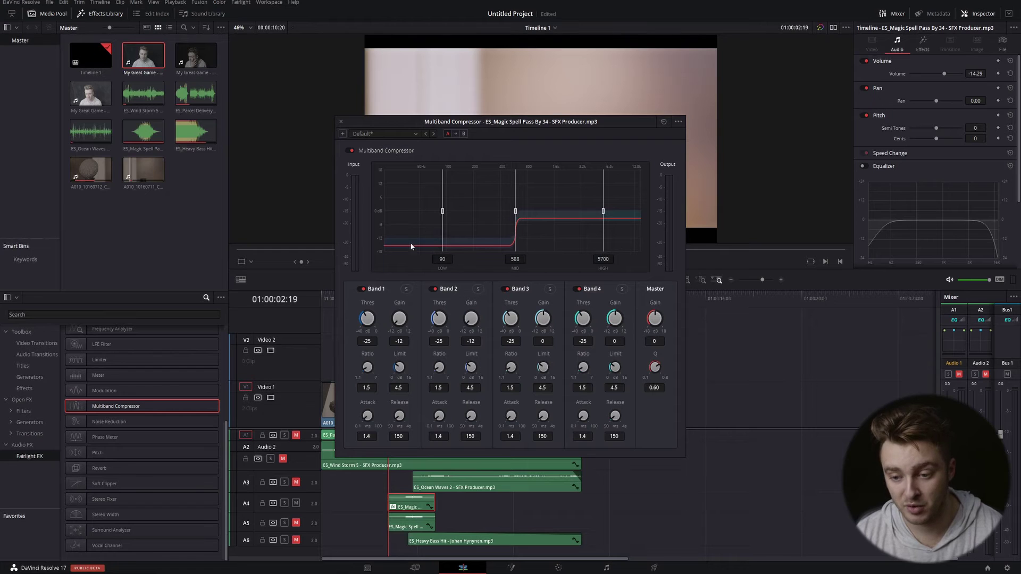
pyautogui.click(341, 122)
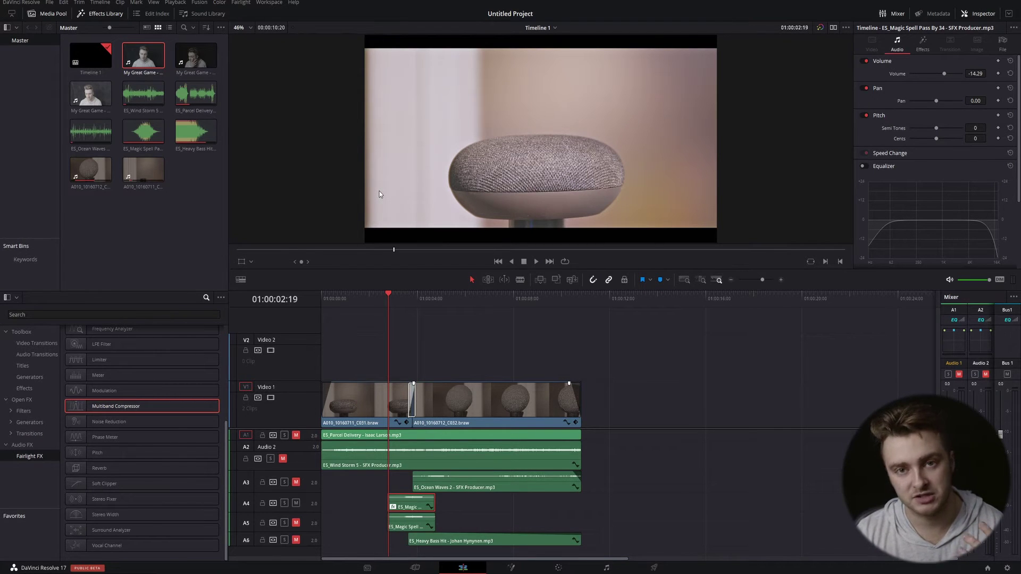
# Mute A4, unmute A5, and play back from 01:00:02:19 to hear the A5 clip alone
pyautogui.press('space')
pyautogui.press('space')
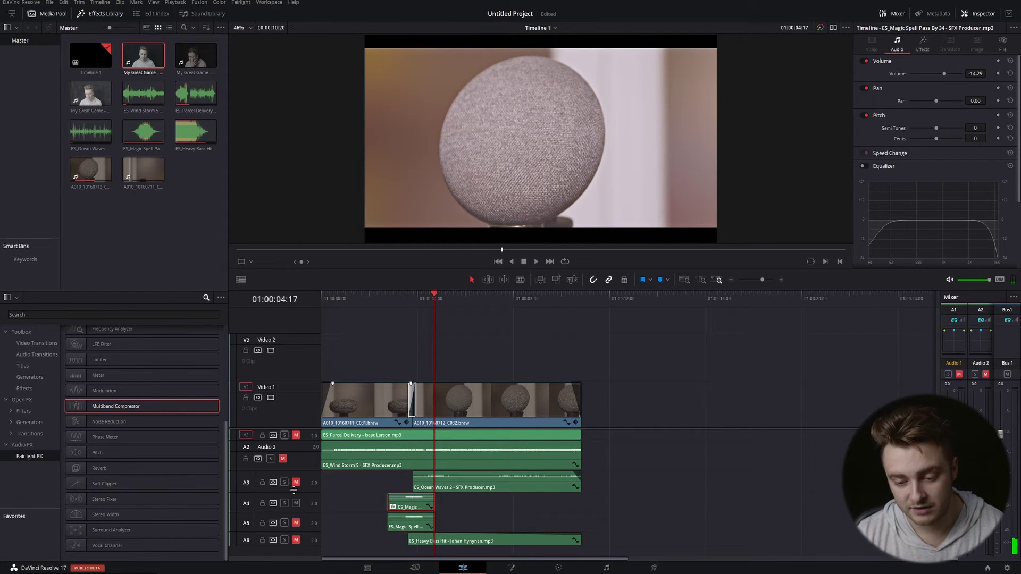
pyautogui.click(296, 503)
pyautogui.click(296, 522)
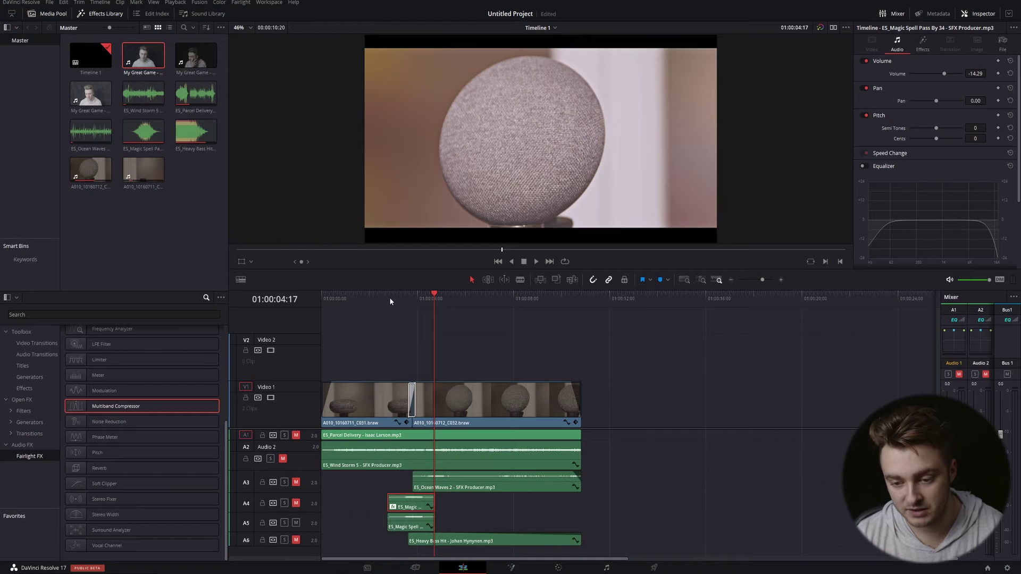
pyautogui.click(389, 298)
pyautogui.click(536, 262)
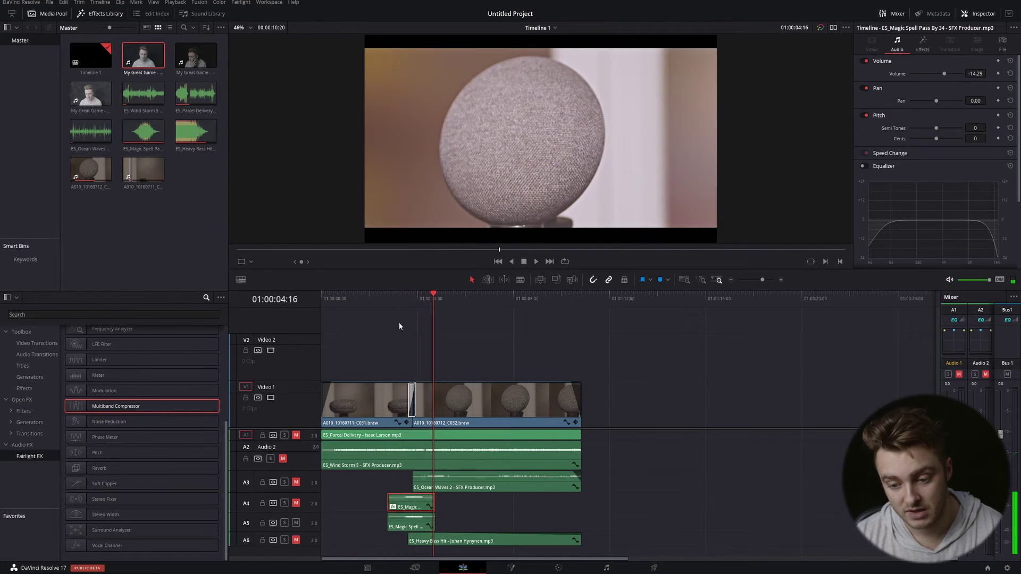
pyautogui.click(390, 299)
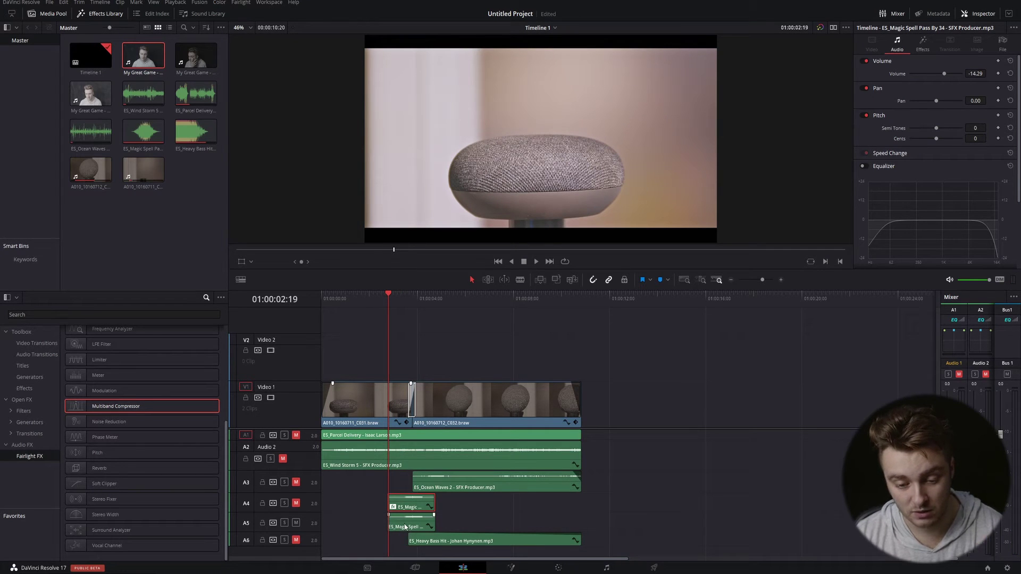
# Give the A5 clip a Multiband Compressor with mid crossover 564, band 3 gain -12, band 4 -3.3
pyautogui.moveTo(123, 407); pyautogui.dragTo(420, 526)
pyautogui.moveTo(497, 211); pyautogui.dragTo(514, 211)
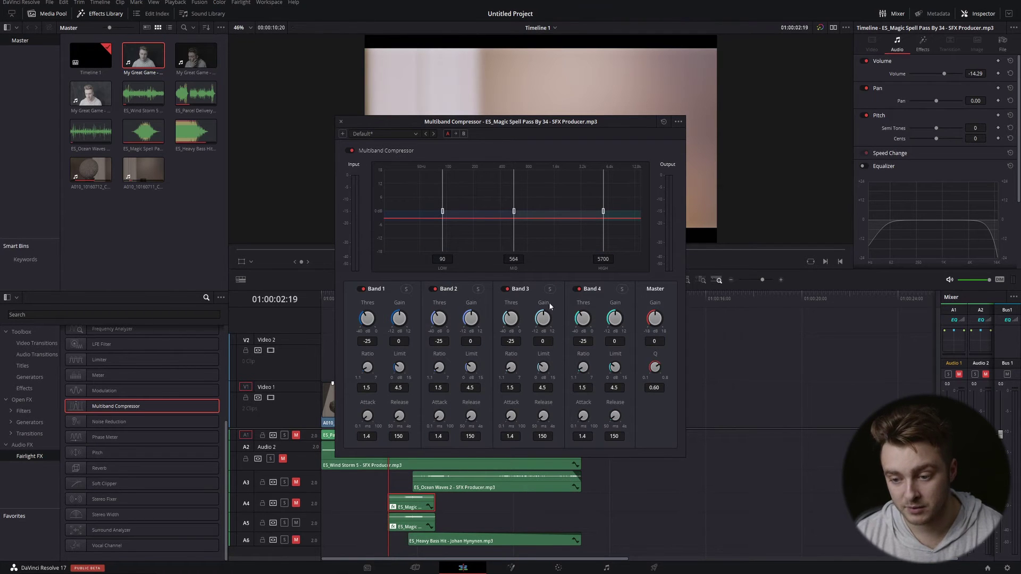
pyautogui.moveTo(545, 321); pyautogui.dragTo(545, 332)
pyautogui.moveTo(615, 319); pyautogui.dragTo(615, 330)
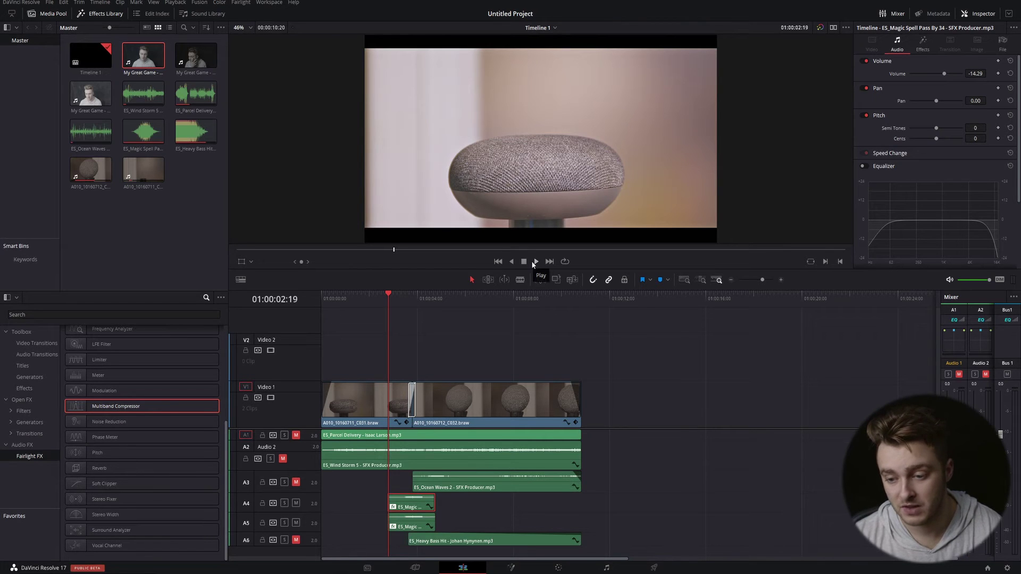
pyautogui.click(537, 261)
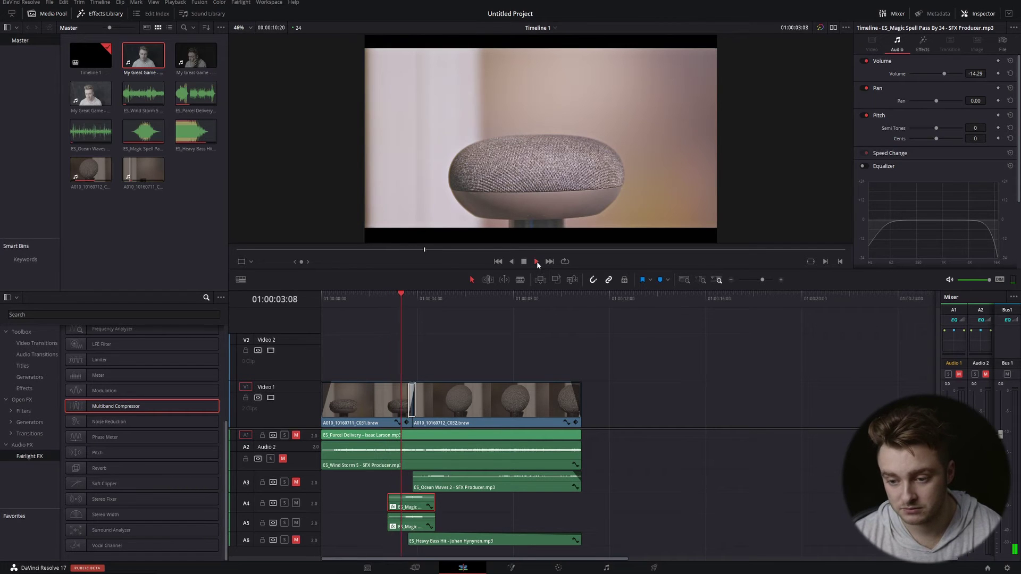
pyautogui.click(523, 262)
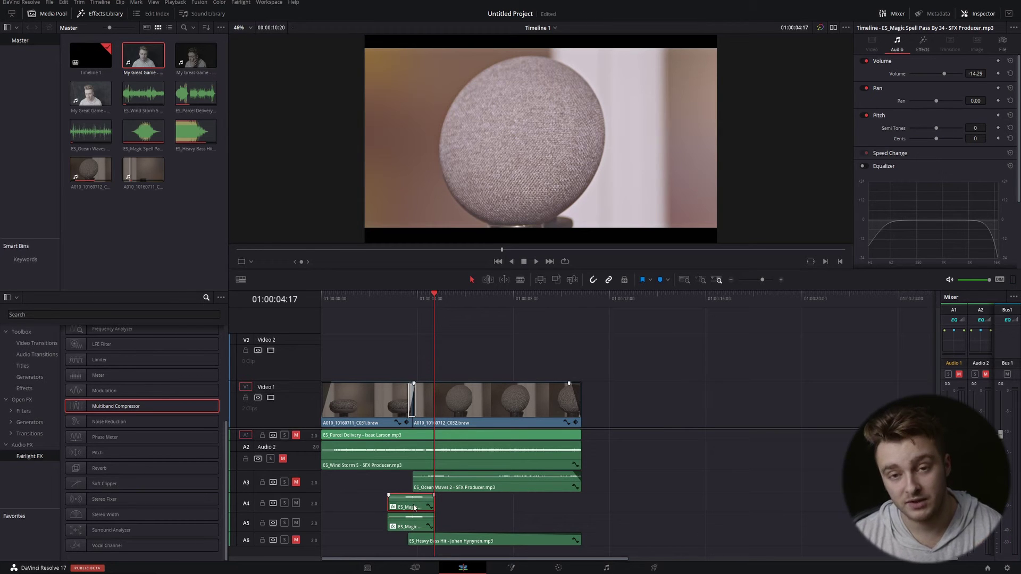
pyautogui.click(417, 297)
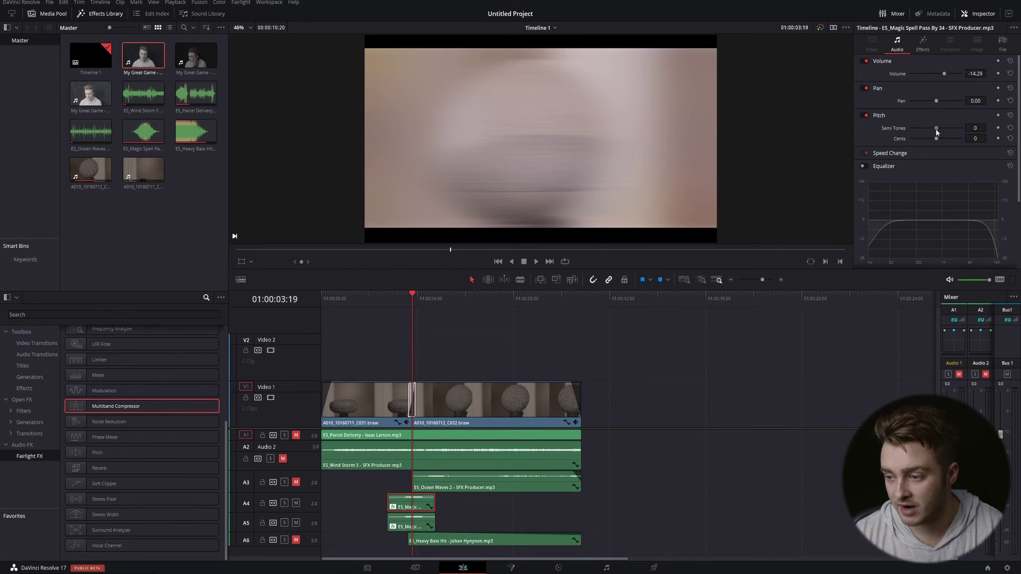
# Lower the A4 clip's pitch to -9 semitones and -31 cents, stepping the playhead back one second
pyautogui.moveTo(936, 129)
pyautogui.mouseDown()
pyautogui.moveTo(926, 128)
pyautogui.moveTo(933, 140)
pyautogui.mouseUp()
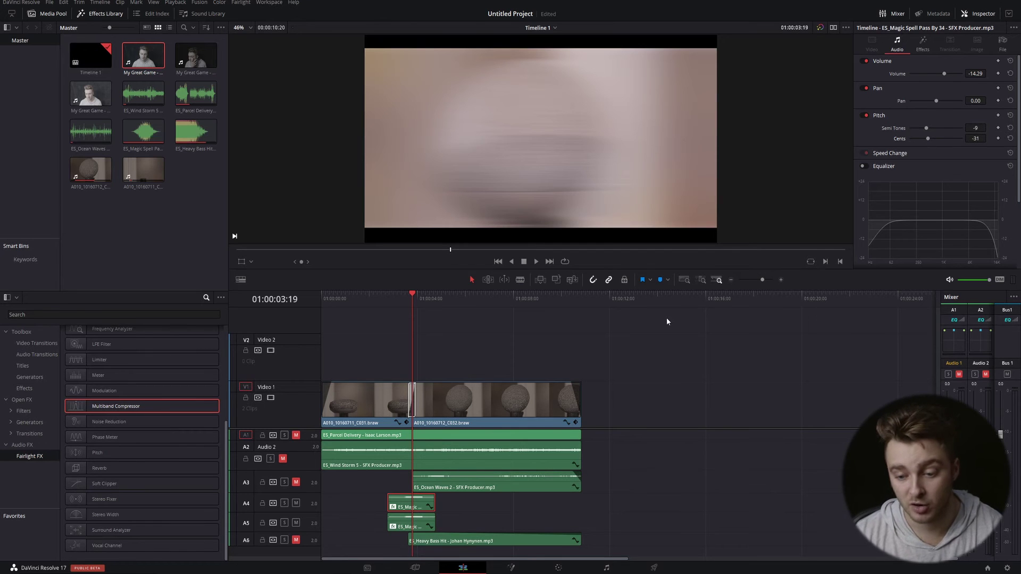
pyautogui.hotkey('shift', 'Left')
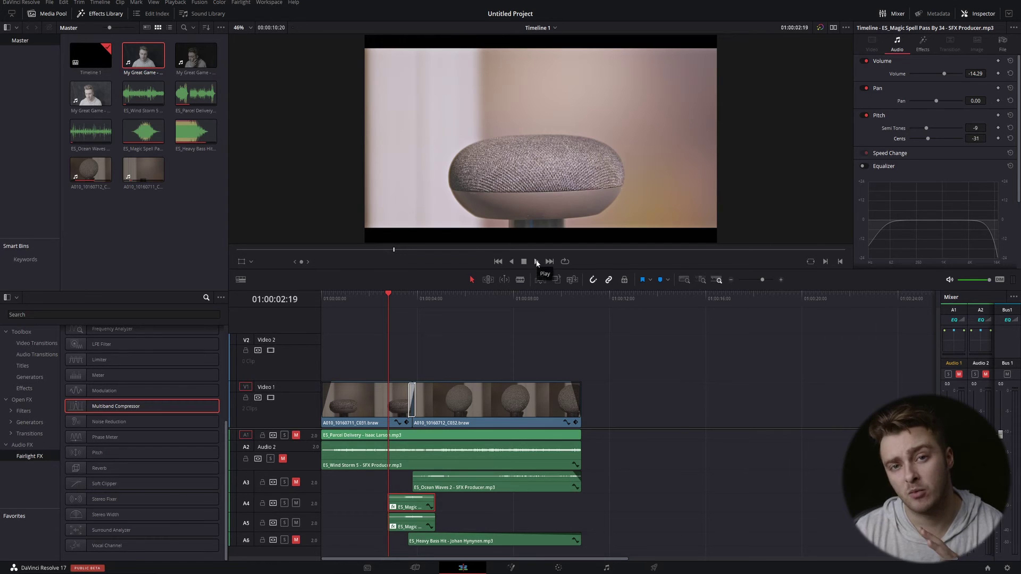
# Preview the layered spell, then unmute track A1 so the Parcel Delivery clip plays
pyautogui.click(536, 263)
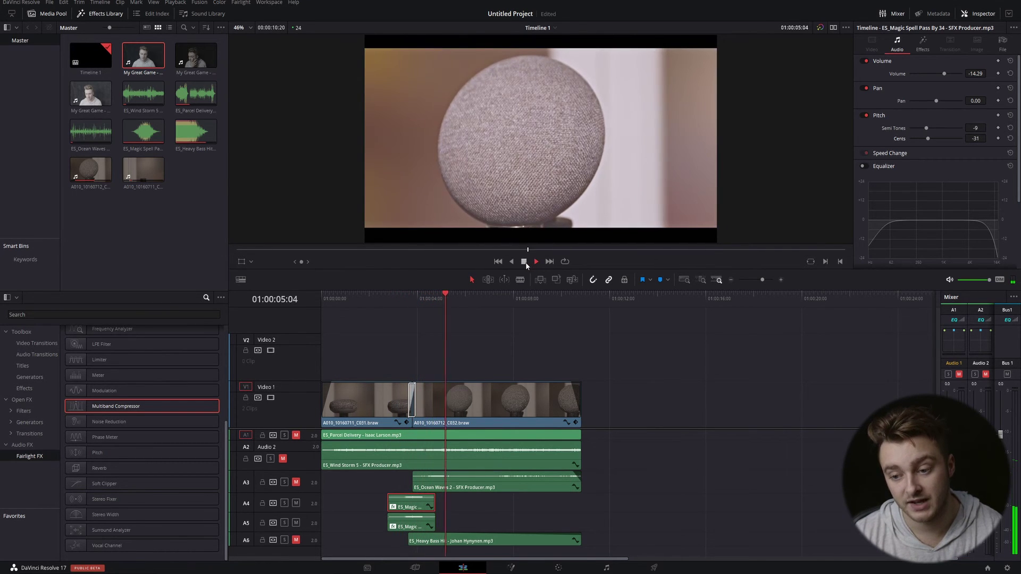
pyautogui.click(525, 262)
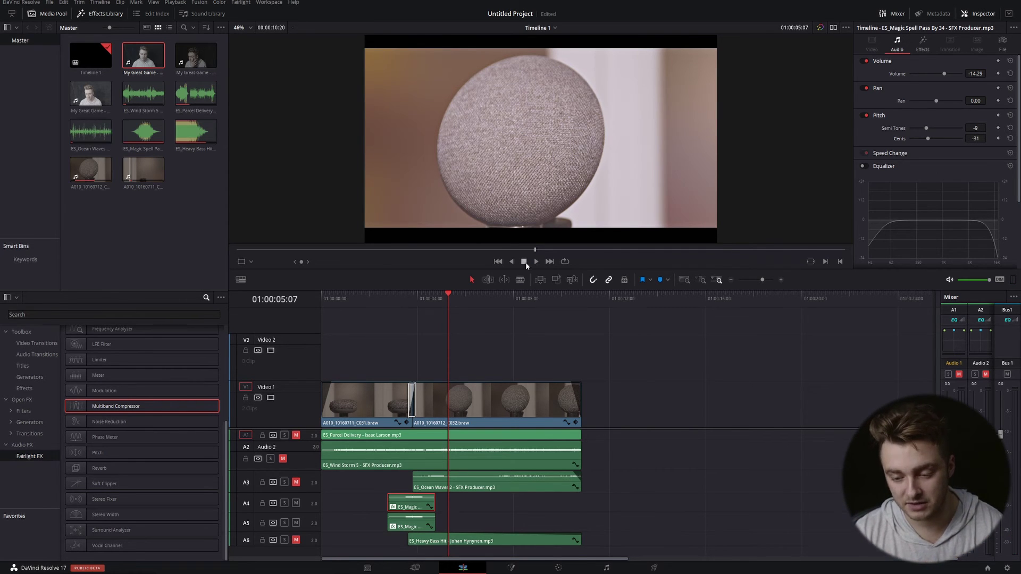
pyautogui.click(295, 435)
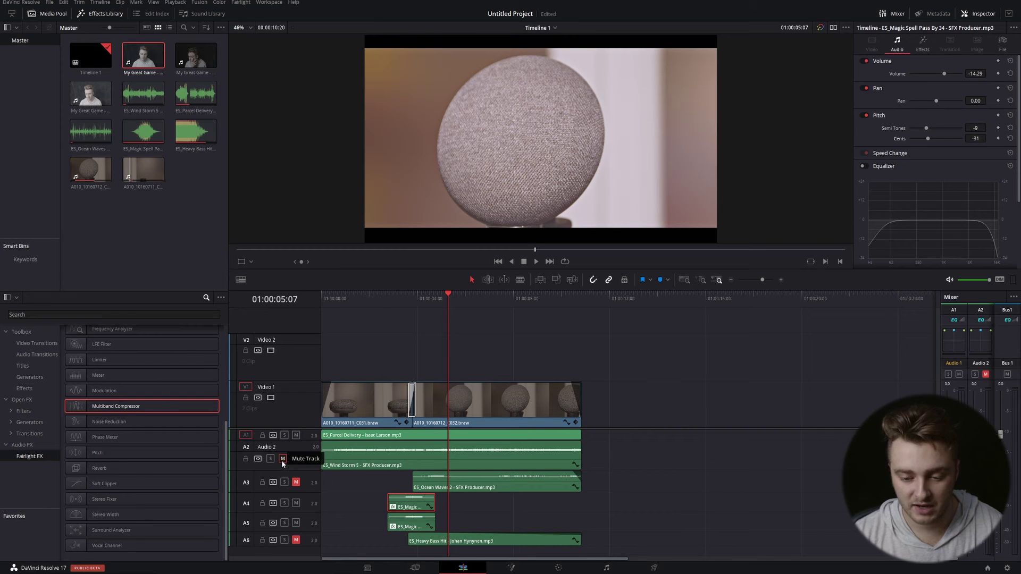